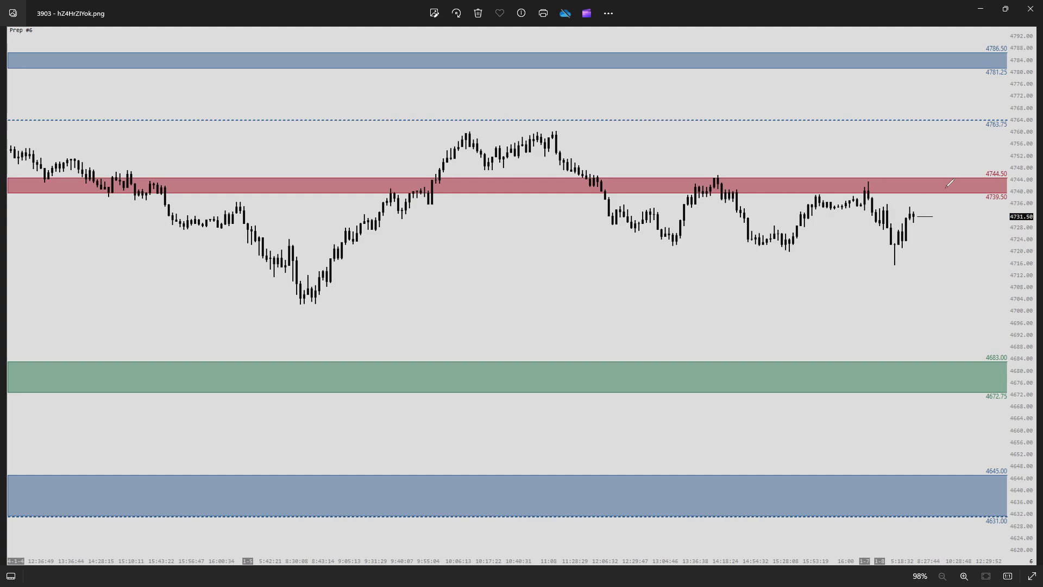
- Write LIS on the red band and draw a circled 1 with a downward arrow
mouse_move(931, 180)
left_mouse_down()
mouse_move(977, 180)
mouse_move(967, 189)
mouse_move(977, 190)
mouse_move(972, 235)
left_mouse_up()
mouse_move(965, 209)
left_mouse_down()
mouse_move(956, 243)
mouse_move(982, 220)
left_mouse_up()
left_click_drag(944, 250, 944, 293)
mouse_move(930, 291)
left_mouse_down()
mouse_move(942, 309)
mouse_move(954, 294)
left_mouse_up()
- Add a 2 with an upward arrow and circle the 4786.50 and 4683.00 target zones
mouse_move(950, 150)
left_mouse_down()
mouse_move(965, 162)
mouse_move(930, 136)
left_mouse_up()
mouse_move(962, 48)
left_mouse_down()
mouse_move(957, 73)
mouse_move(965, 50)
left_mouse_up()
left_click_drag(968, 361, 975, 363)
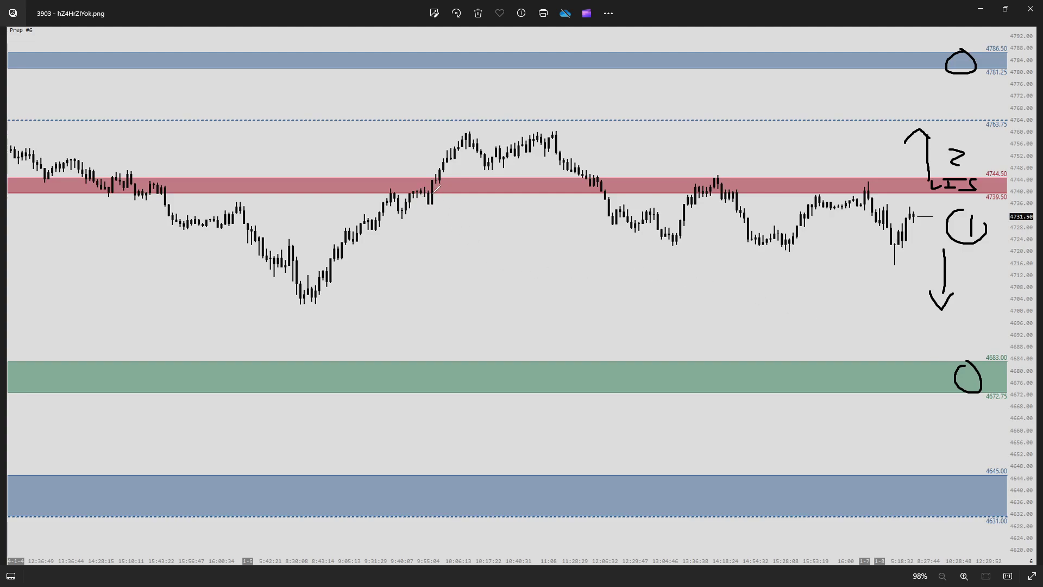
- Arrow the rally into the red band, then box it with a circled 1, an upward arrow and a 2
mouse_move(334, 293)
left_mouse_down()
mouse_move(392, 241)
mouse_move(398, 255)
left_mouse_up()
mouse_move(432, 179)
left_mouse_down()
mouse_move(384, 214)
mouse_move(438, 215)
mouse_move(408, 178)
left_mouse_up()
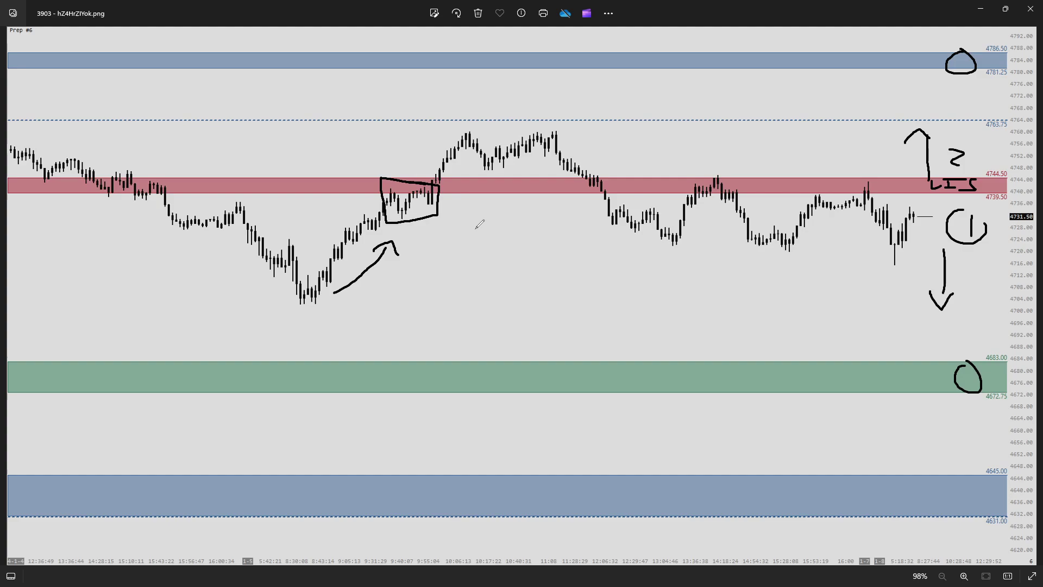
mouse_move(413, 233)
left_mouse_down()
mouse_move(416, 248)
mouse_move(430, 235)
mouse_move(412, 223)
left_mouse_up()
left_click_drag(382, 178, 437, 215)
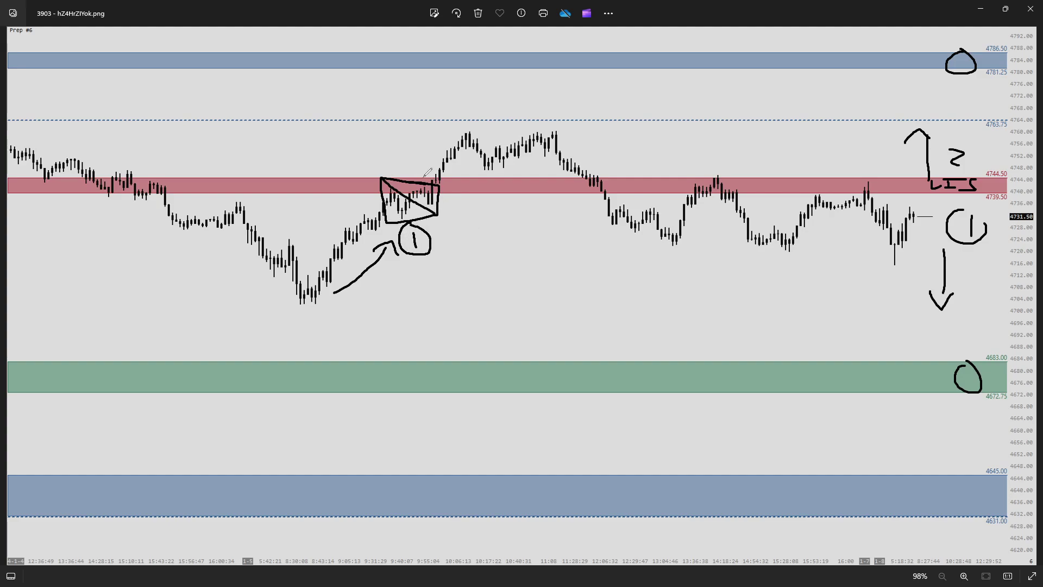
mouse_move(417, 180)
left_mouse_down()
mouse_move(417, 158)
mouse_move(424, 163)
left_mouse_up()
mouse_move(369, 142)
left_mouse_down()
mouse_move(368, 158)
mouse_move(388, 155)
left_mouse_up()
- Mark both double-top peaks with small circles and an X, and box them above the band
left_click_drag(466, 116, 466, 116)
mouse_move(551, 114)
left_mouse_down()
mouse_move(550, 125)
mouse_move(553, 115)
left_mouse_up()
mouse_move(492, 98)
left_mouse_down()
mouse_move(515, 116)
mouse_move(494, 116)
left_mouse_up()
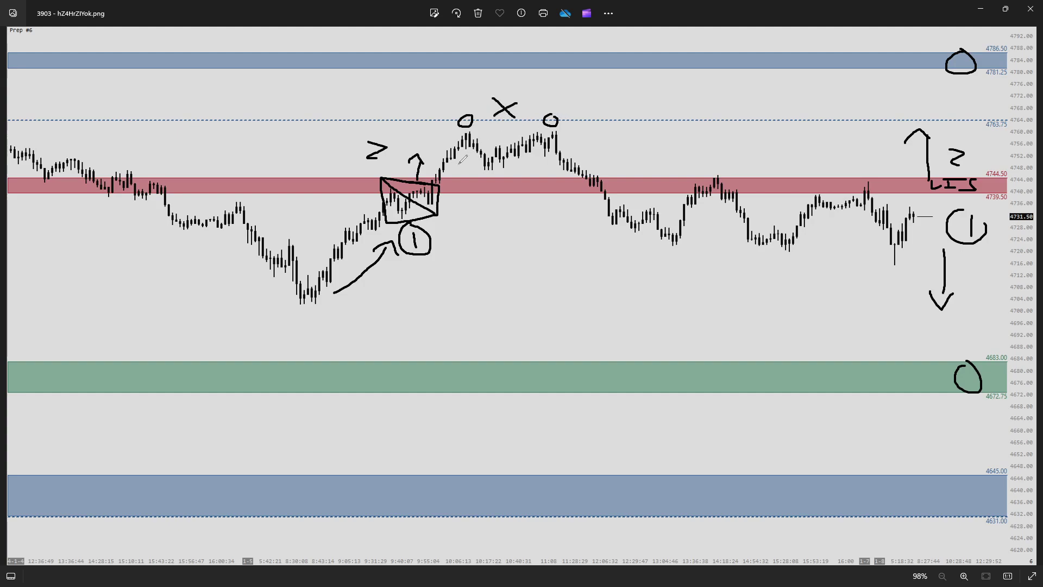
mouse_move(442, 174)
left_mouse_down()
mouse_move(533, 171)
mouse_move(570, 132)
mouse_move(458, 130)
mouse_move(450, 175)
mouse_move(489, 202)
mouse_move(481, 187)
mouse_move(496, 186)
left_mouse_up()
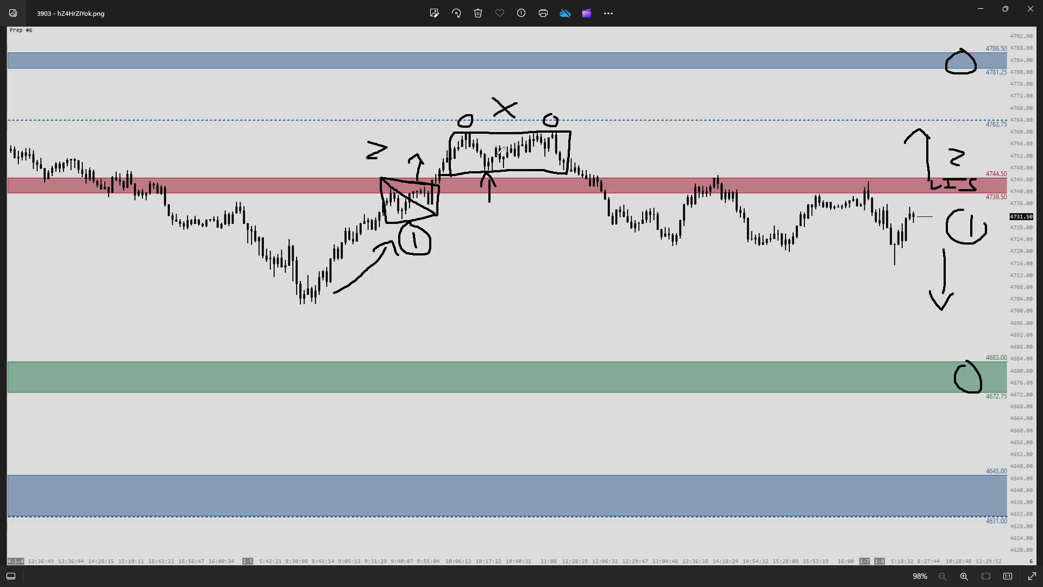
- Box and cross the breakdown candles, add a circled 1 with a right arrow, and mark the retest with a down arrow
mouse_move(580, 175)
left_mouse_down()
mouse_move(600, 175)
mouse_move(608, 194)
mouse_move(598, 198)
mouse_move(582, 173)
left_mouse_up()
left_click_drag(580, 174, 607, 197)
mouse_move(648, 247)
left_mouse_down()
mouse_move(652, 270)
mouse_move(647, 239)
left_mouse_up()
mouse_move(682, 269)
left_mouse_down()
mouse_move(745, 268)
mouse_move(745, 276)
left_mouse_up()
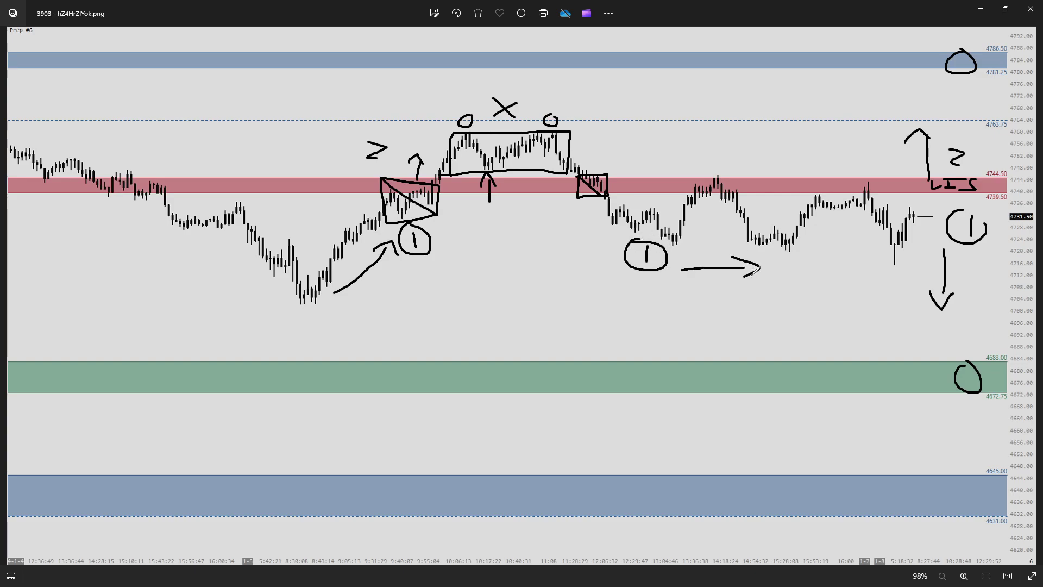
mouse_move(712, 146)
left_mouse_down()
mouse_move(713, 159)
mouse_move(722, 159)
mouse_move(689, 179)
mouse_move(743, 202)
mouse_move(727, 177)
left_mouse_up()
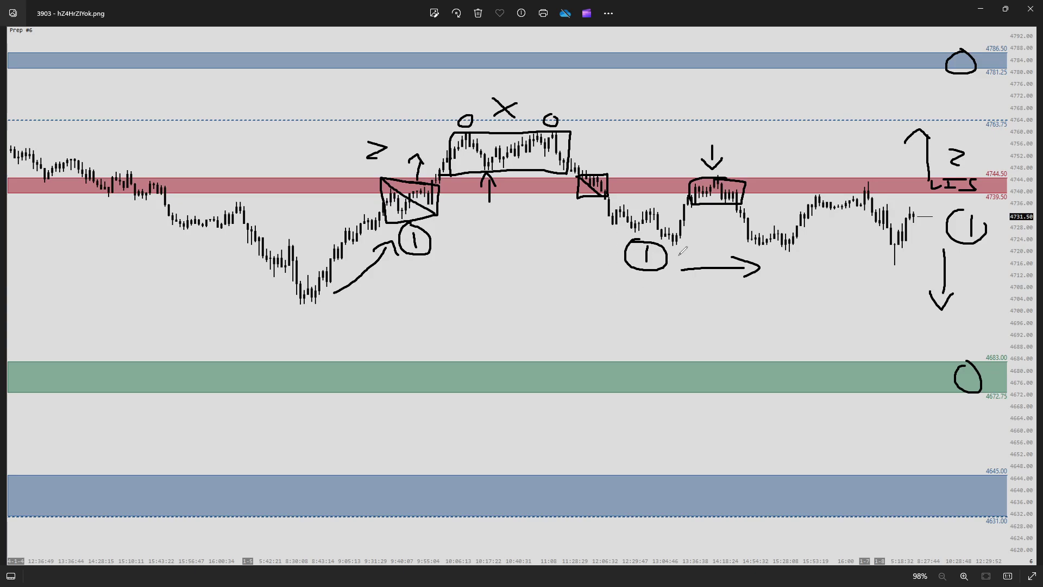
- Draw a diagonal down arrow from the retest, a support line under the lows, and a bounce curve upward
left_click_drag(726, 206, 771, 269)
left_click_drag(776, 258, 784, 278)
left_click_drag(633, 239, 812, 247)
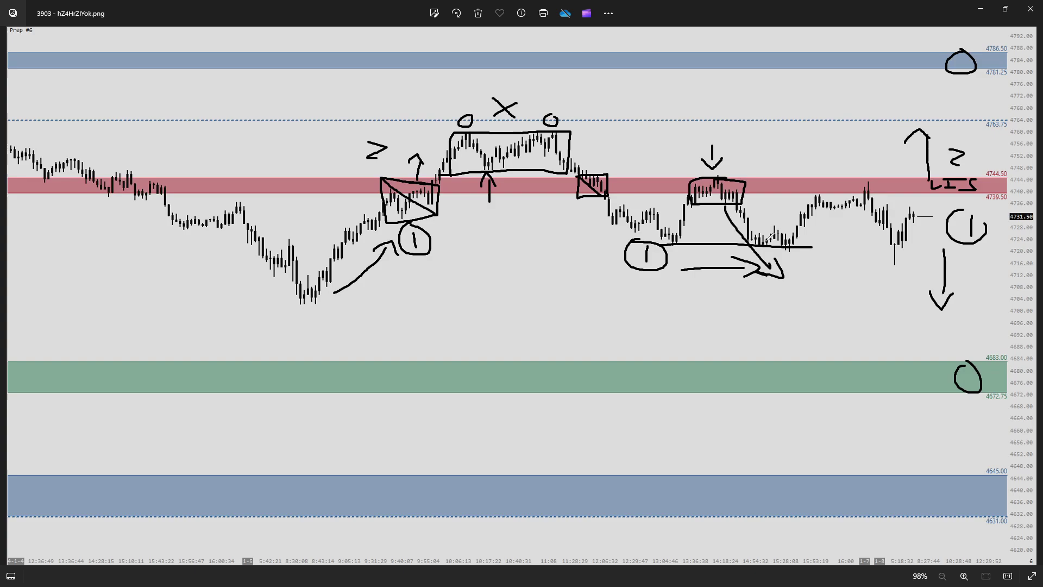
left_click_drag(777, 249, 819, 220)
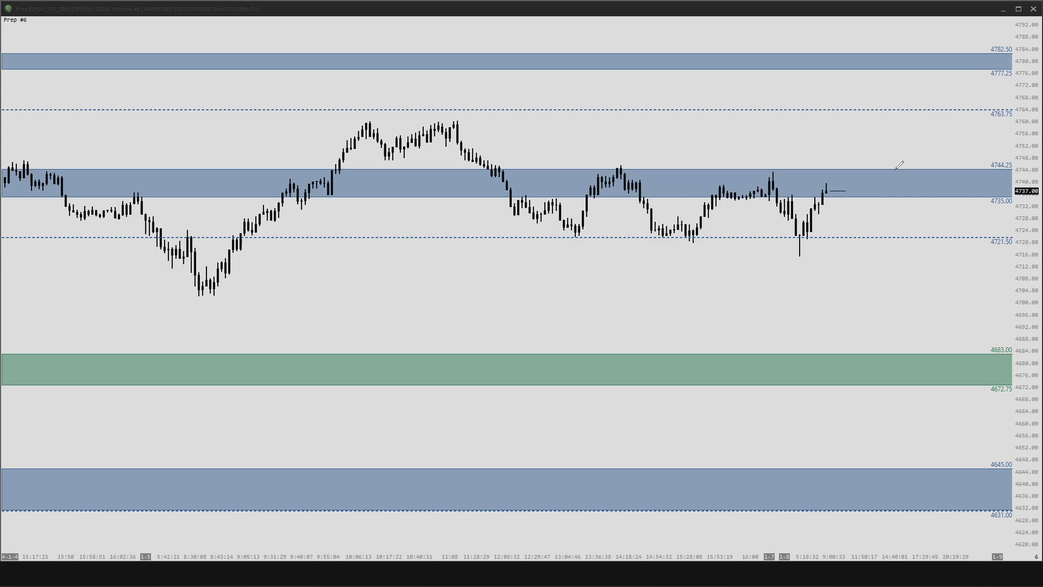
- Freehand-write LIS beside the 4735.00–4744.25 blue band with a circled 1 beneath it
mouse_move(895, 175)
left_mouse_down()
mouse_move(895, 194)
mouse_move(960, 194)
left_mouse_up()
left_click_drag(919, 174, 964, 173)
mouse_move(985, 174)
left_mouse_down()
mouse_move(976, 181)
mouse_move(989, 196)
left_mouse_up()
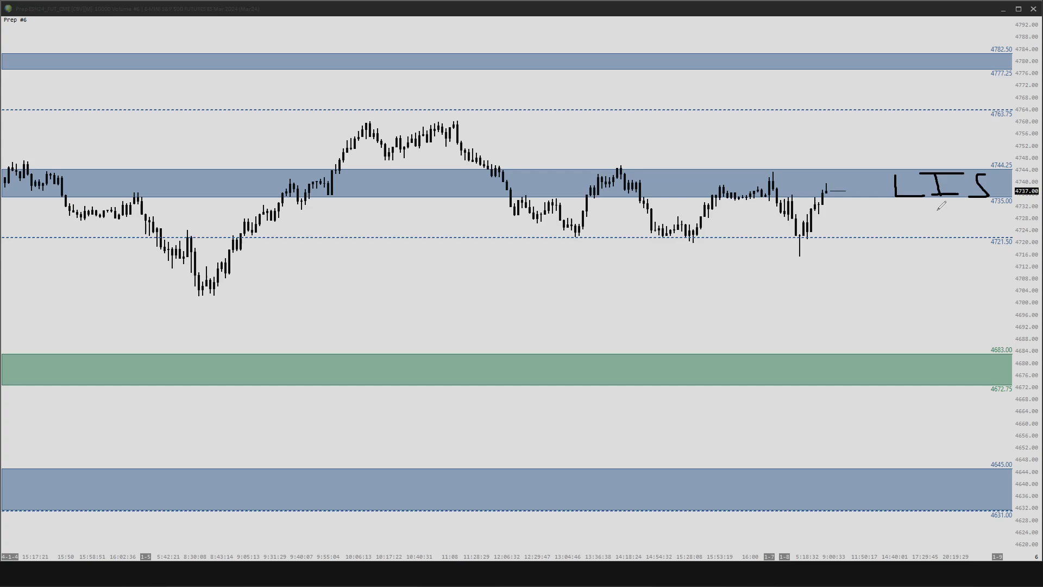
mouse_move(940, 212)
left_mouse_down()
mouse_move(929, 206)
mouse_move(946, 205)
left_mouse_up()
- Box the 4721.50 stop, draw the V-shaped path down to the green 4683.00 zone, and write 2 above LIS
mouse_move(853, 232)
left_mouse_down()
mouse_move(864, 243)
mouse_move(865, 231)
left_mouse_up()
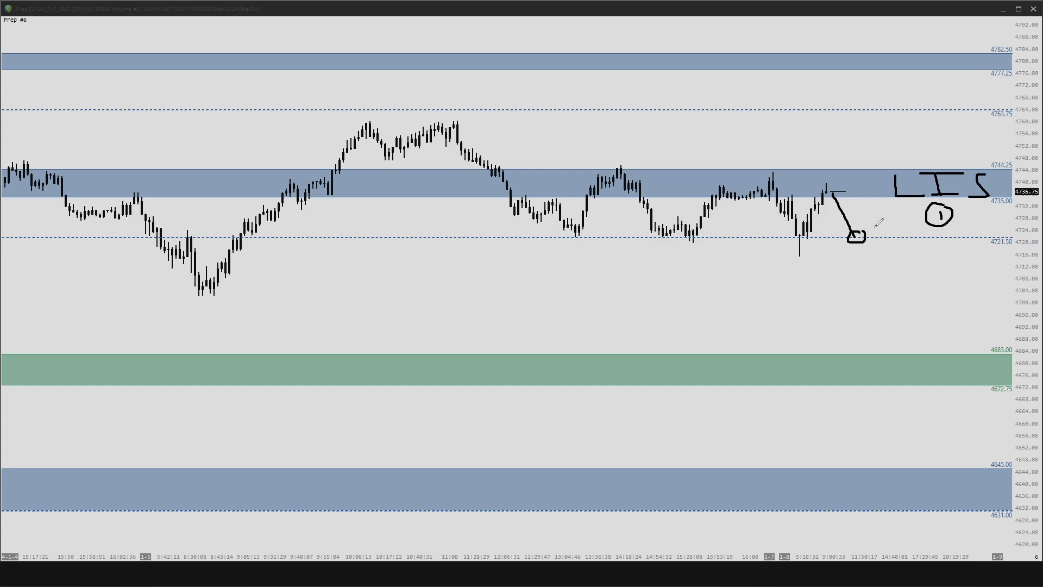
mouse_move(862, 224)
left_mouse_down()
mouse_move(885, 256)
mouse_move(913, 241)
mouse_move(951, 328)
mouse_move(948, 353)
mouse_move(968, 340)
left_mouse_up()
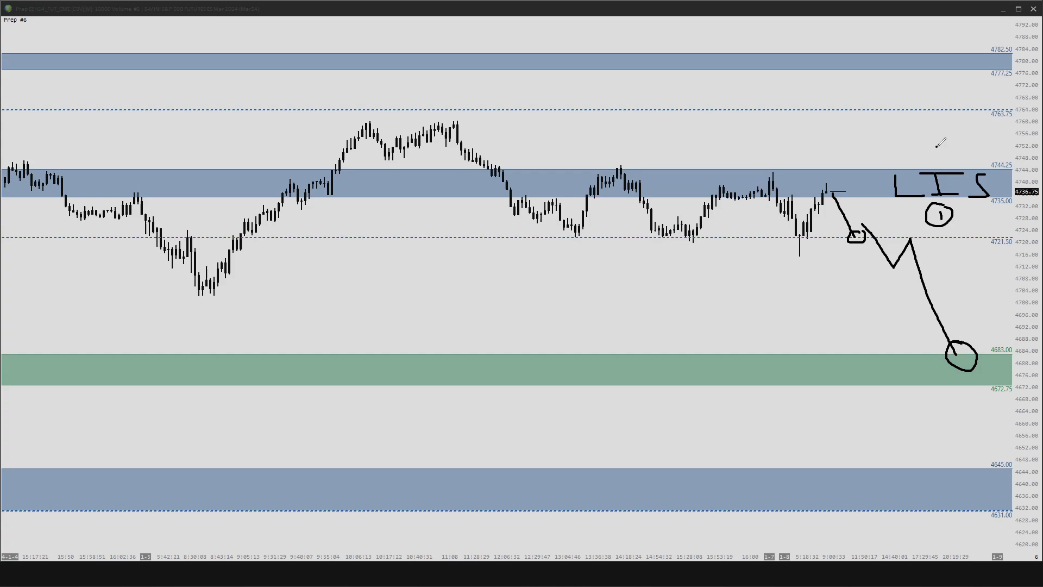
left_click_drag(933, 150, 949, 163)
- Draw the zigzag path up to circles at 4763.75 and the top blue zone, and tick the 2
mouse_move(808, 198)
left_mouse_down()
mouse_move(843, 144)
mouse_move(860, 172)
mouse_move(885, 101)
mouse_move(948, 104)
mouse_move(978, 54)
mouse_move(979, 79)
mouse_move(972, 49)
left_mouse_up()
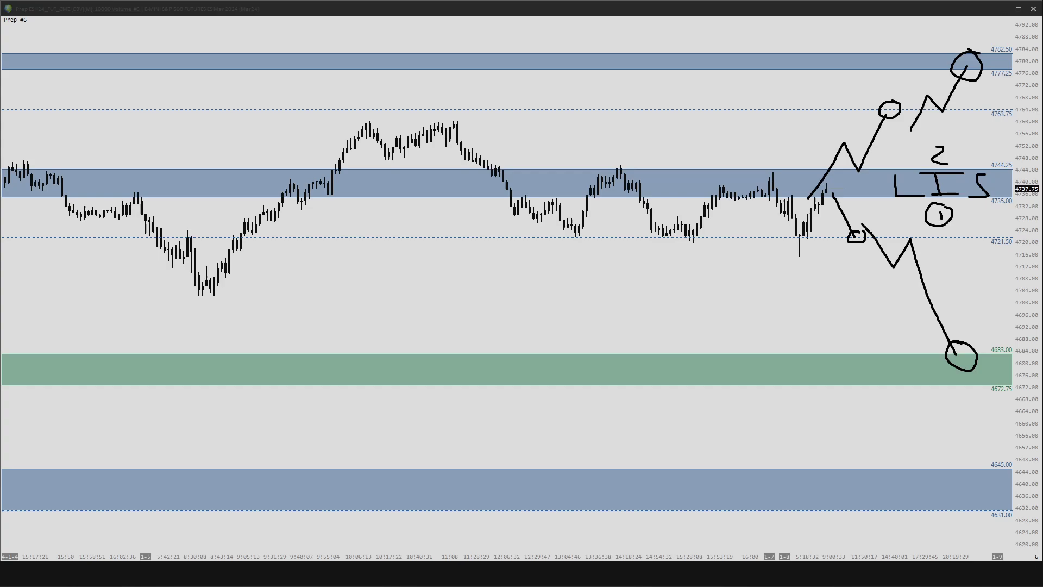
mouse_move(950, 146)
left_mouse_down()
mouse_move(960, 158)
mouse_move(973, 133)
left_mouse_up()
- Add a down arrow toward the green zone, box the earlier candles in the blue band, and draw an up arrow
mouse_move(619, 248)
left_mouse_down()
mouse_move(657, 323)
mouse_move(690, 343)
mouse_move(643, 329)
left_mouse_up()
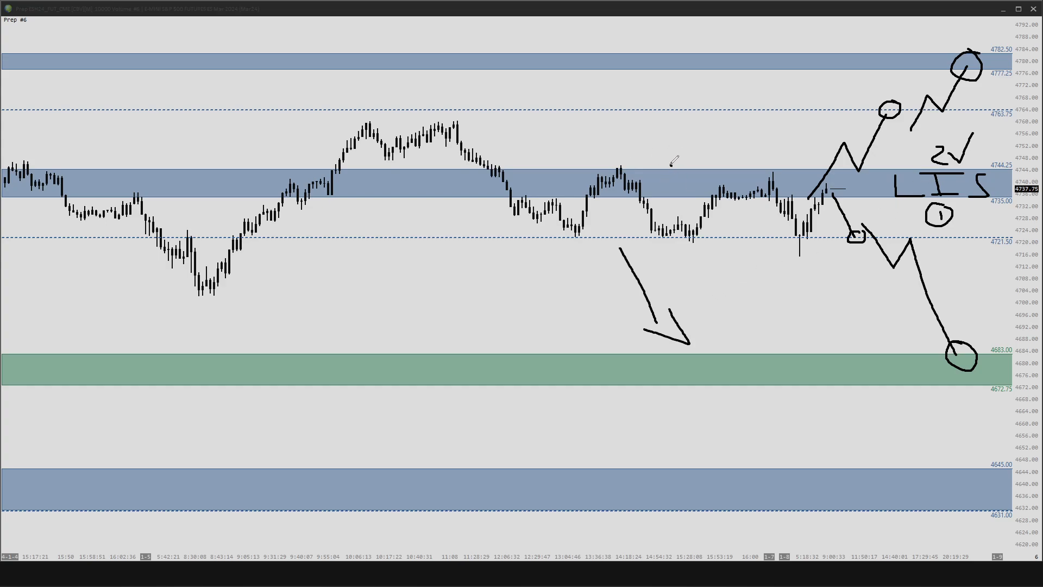
mouse_move(673, 163)
left_mouse_down()
mouse_move(691, 205)
mouse_move(667, 165)
left_mouse_up()
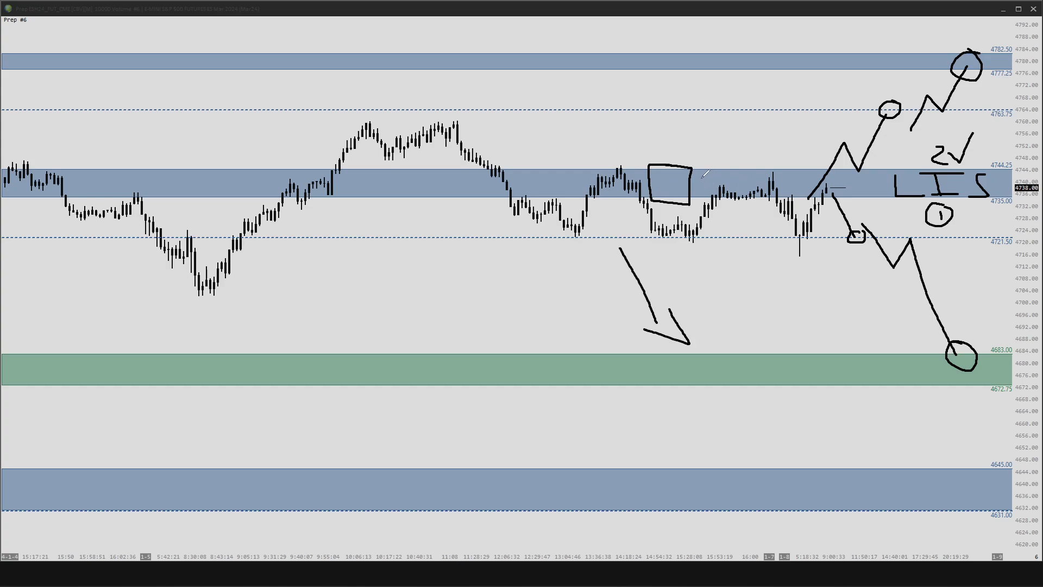
left_click_drag(701, 178, 746, 115)
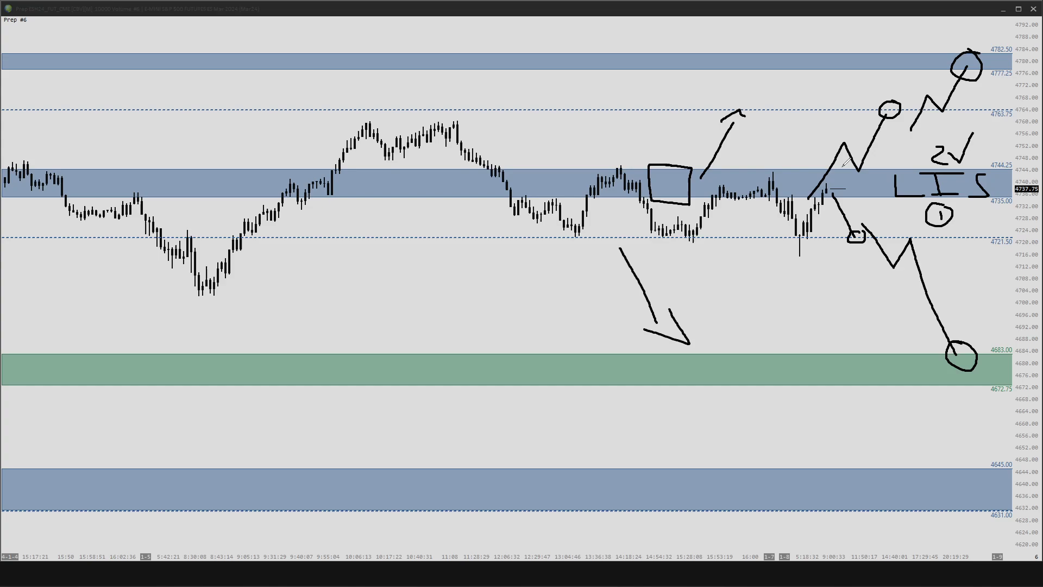